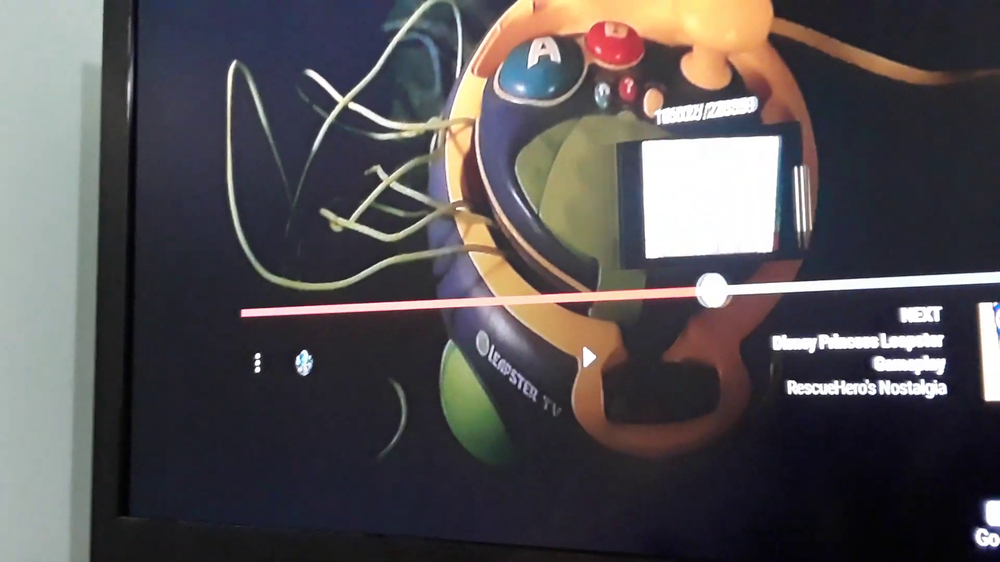
pyautogui.press('Right')
pyautogui.press('Right')
pyautogui.press('Right')
pyautogui.press('Right')
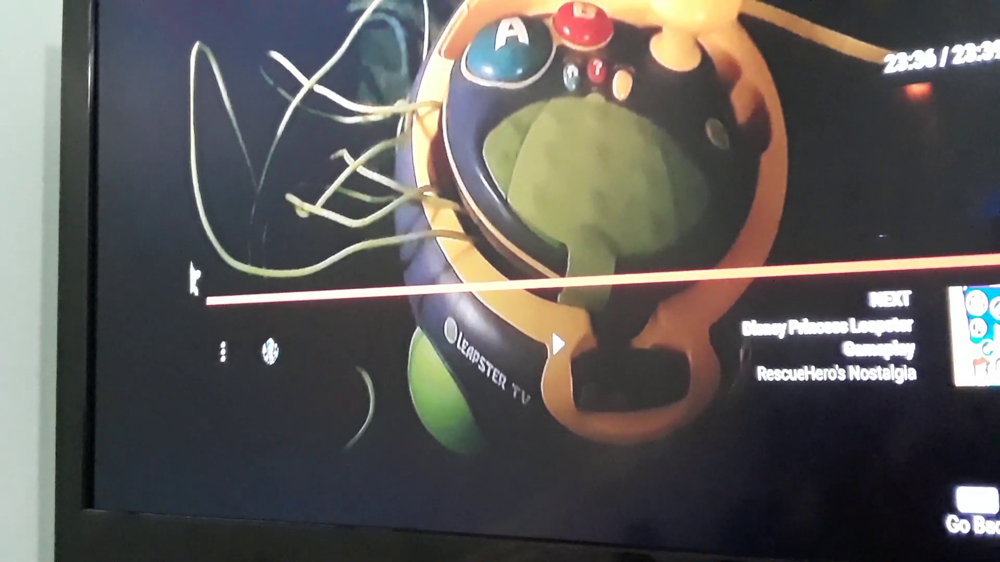